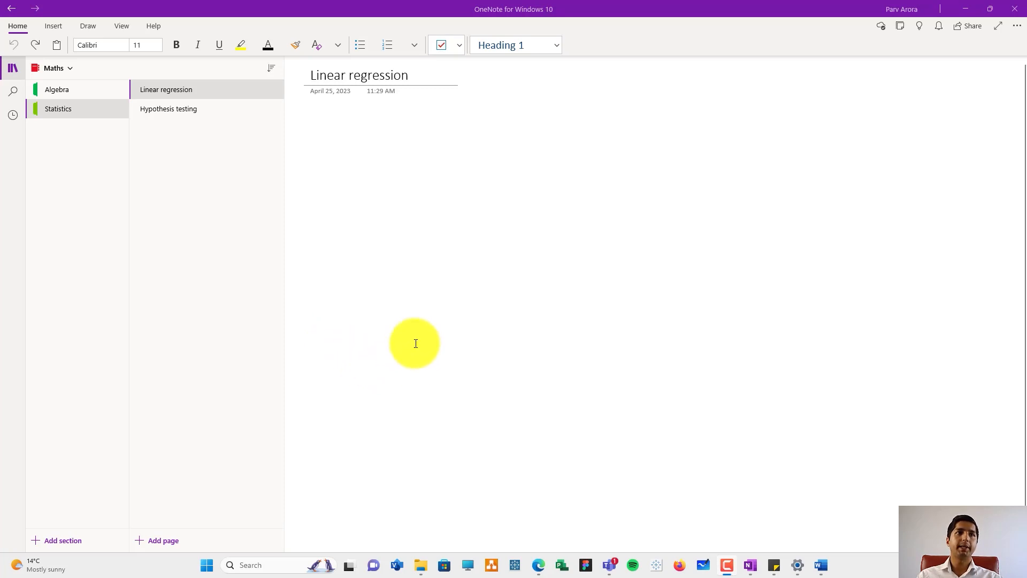
Add the text "This is a demo to add and format text in one note" below the Linear regression page title
click(319, 116)
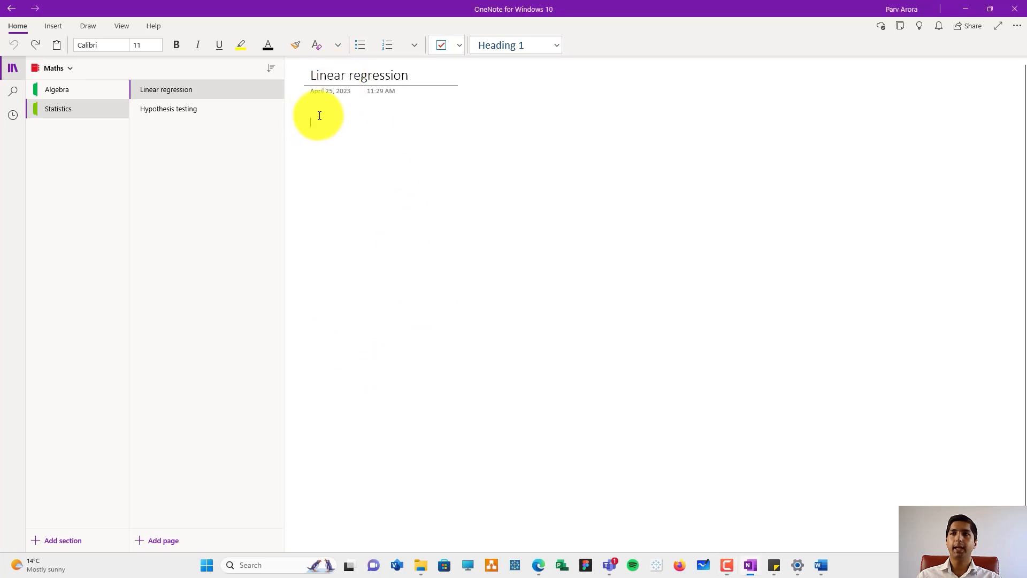
text(This is )
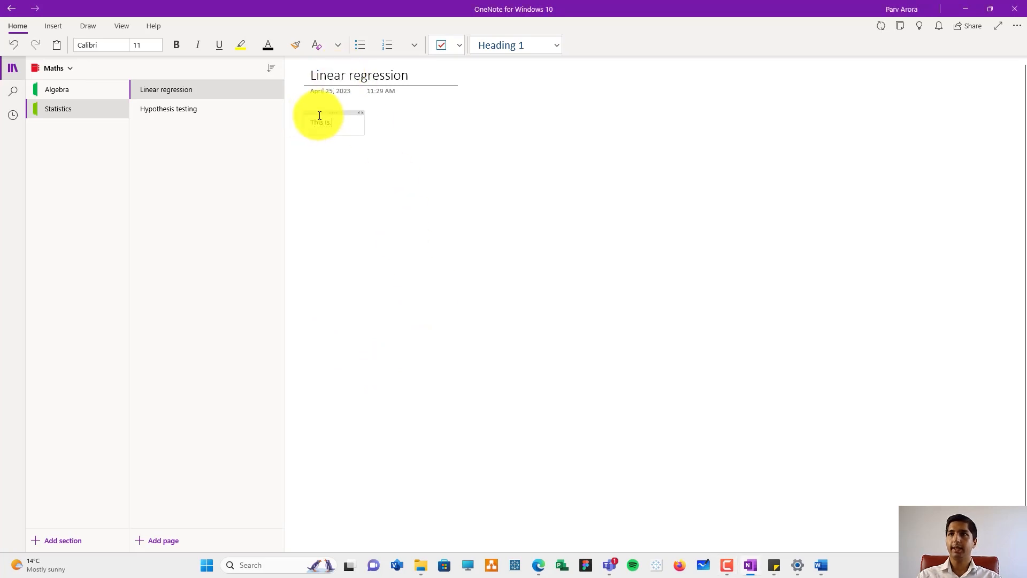
text(a demo t)
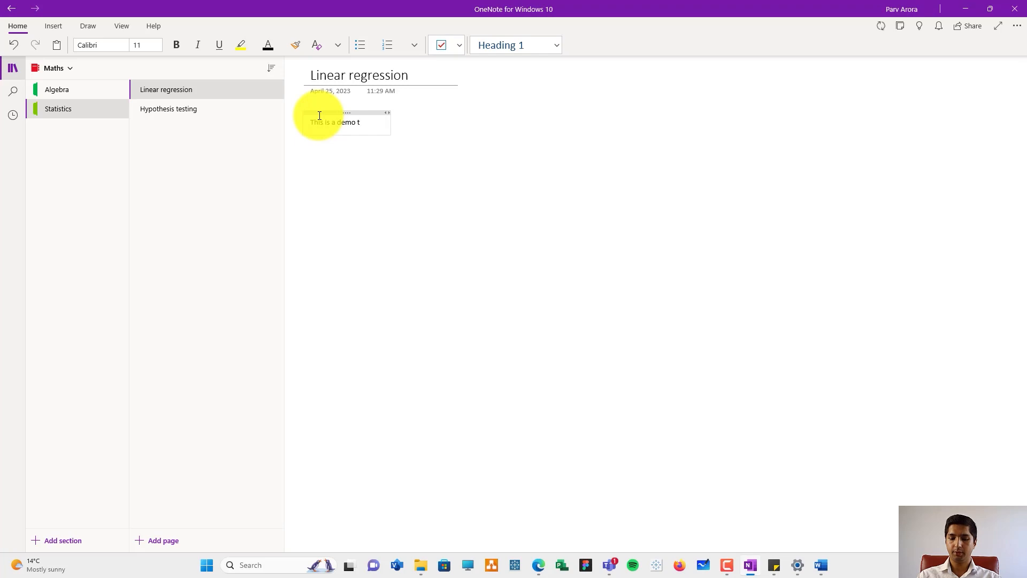
text(o add and forma)
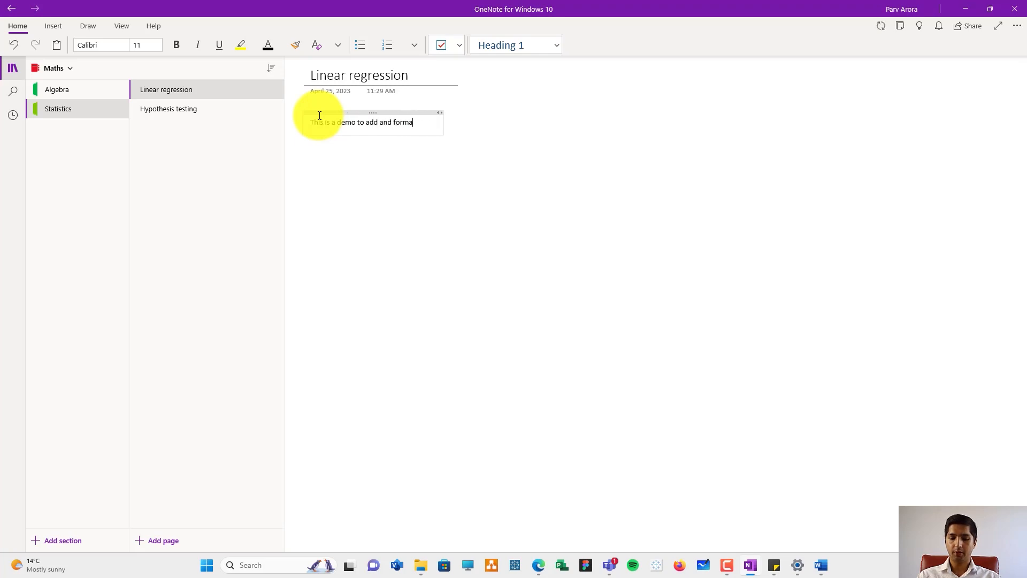
text(t text in one)
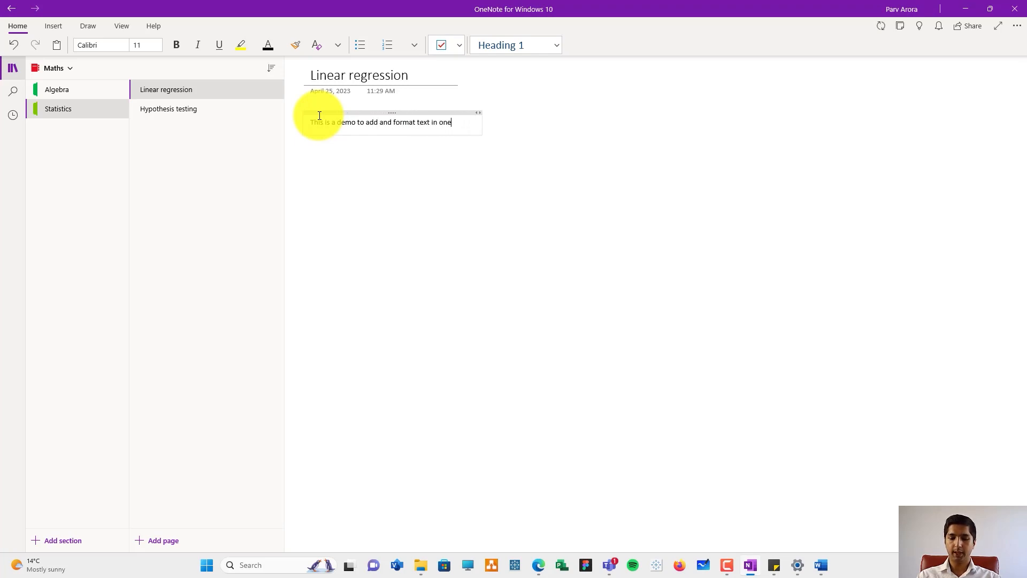
text( note)
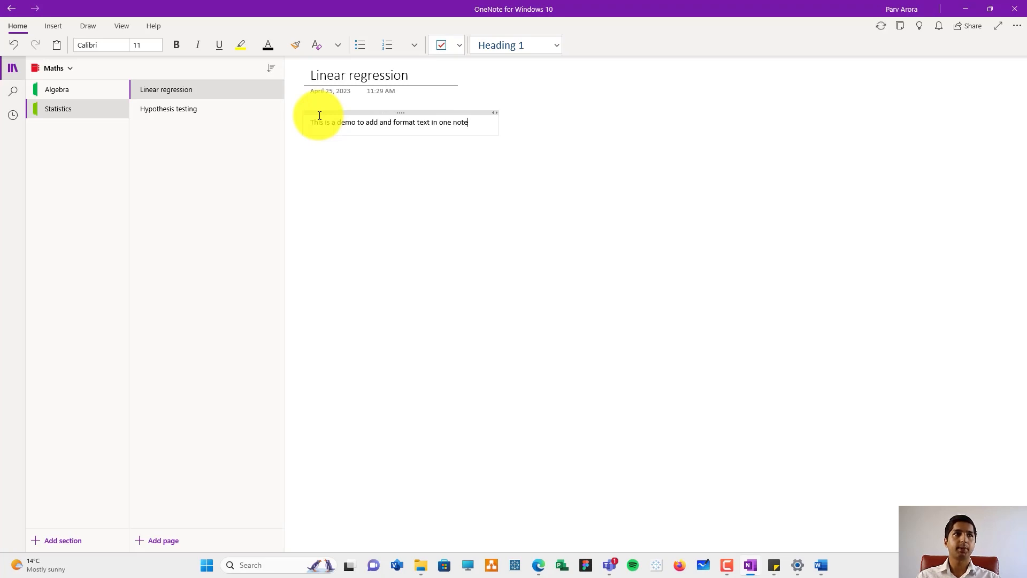
Switch to the Word document and copy all of its linear regression paragraphs
key(alt+Tab)
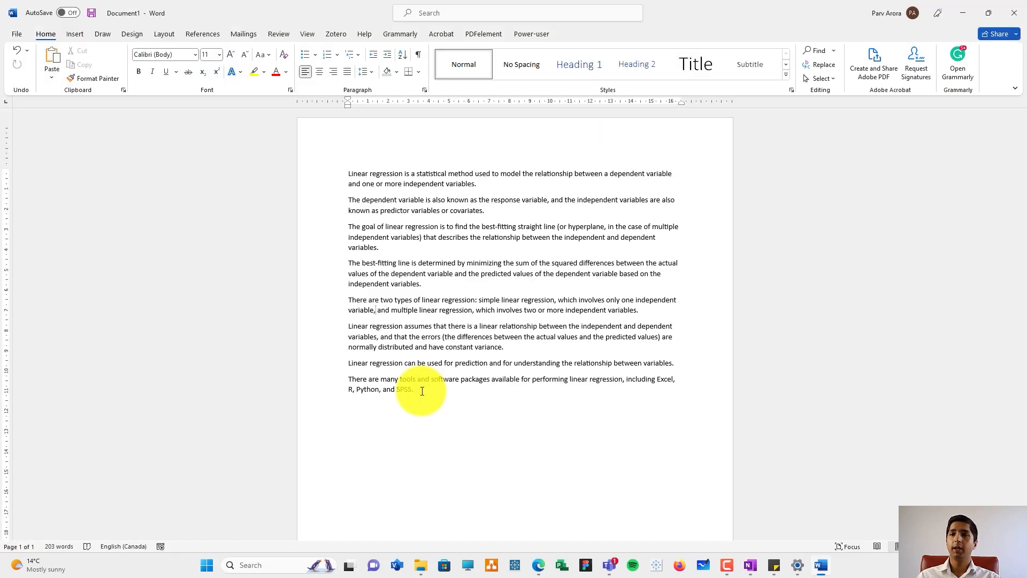
drag(415, 392, 328, 172)
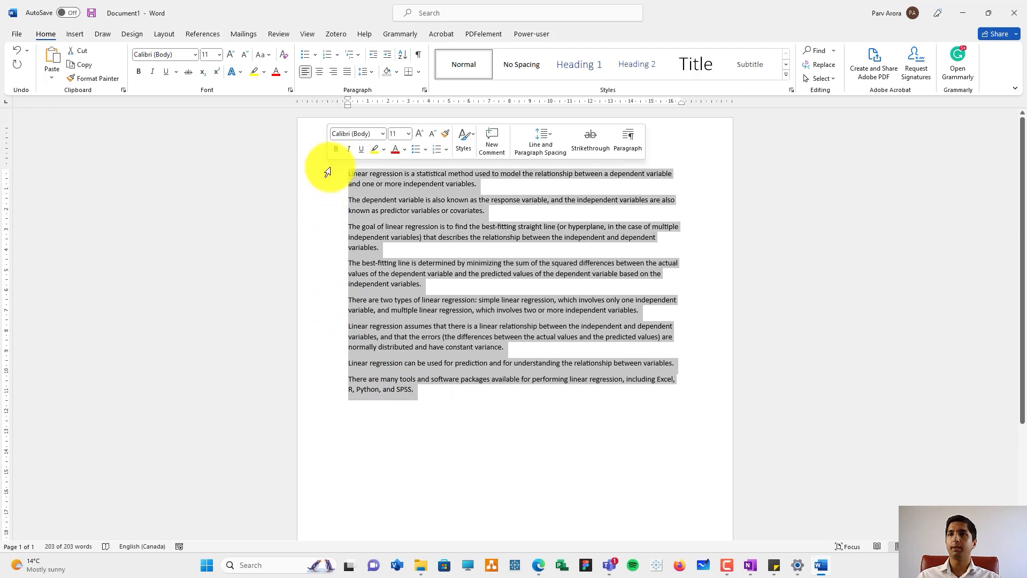
right_click(361, 176)
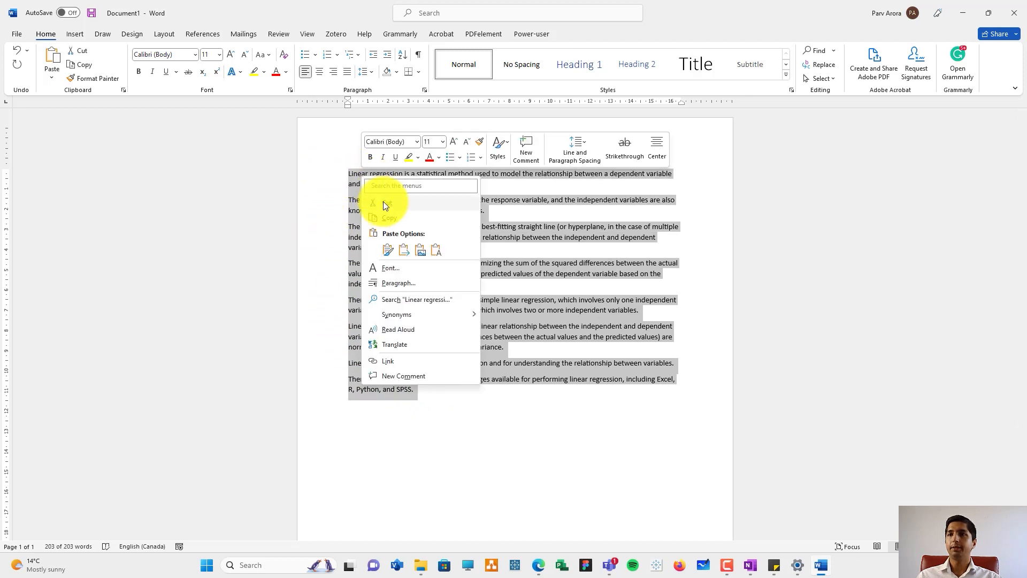
key(Escape)
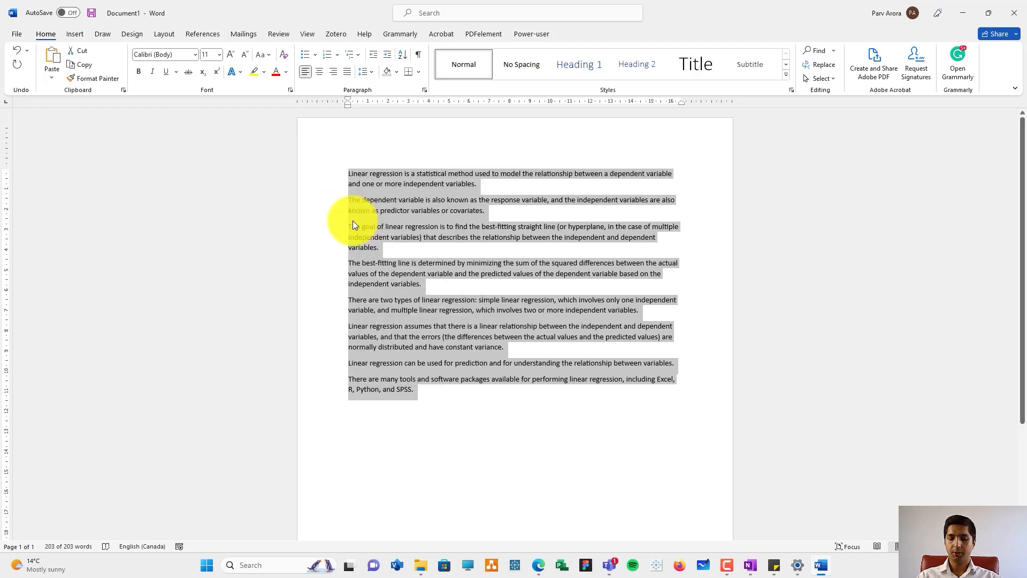
key(Right)
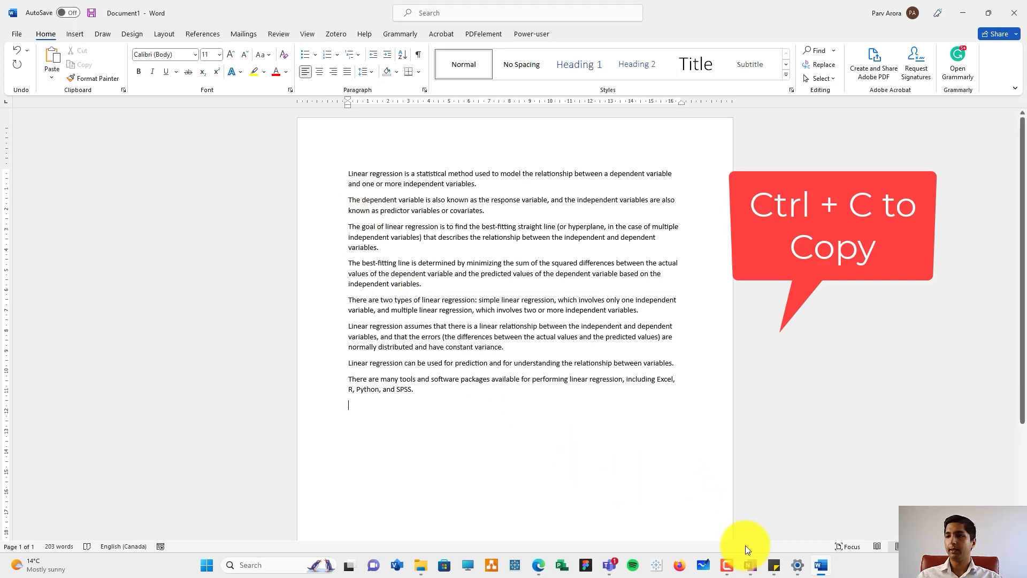
Return to OneNote and paste the copied paragraphs below the demo sentence, leaving one blank line between them
click(752, 566)
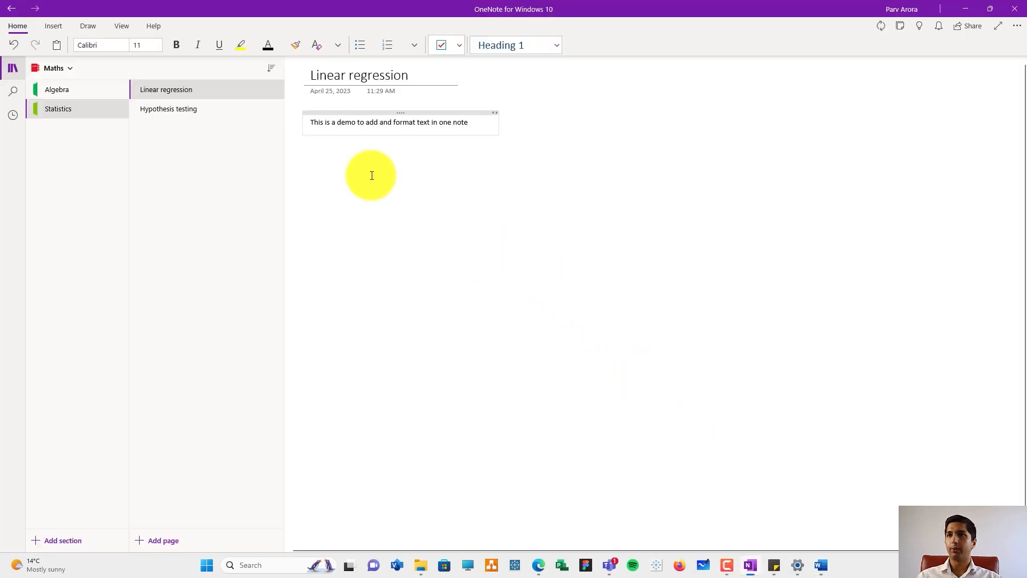
key(Return)
key(Return)
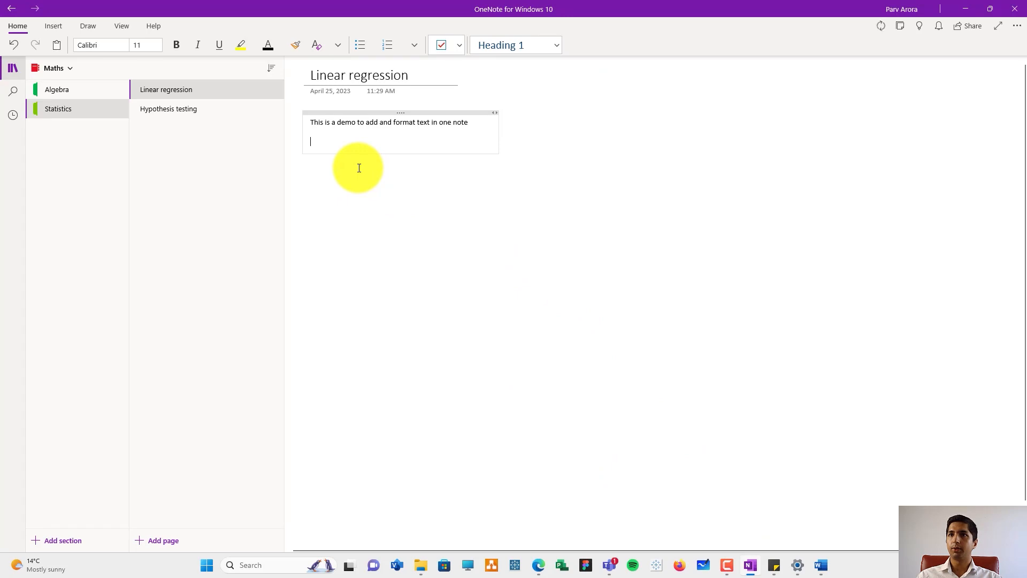
right_click(313, 142)
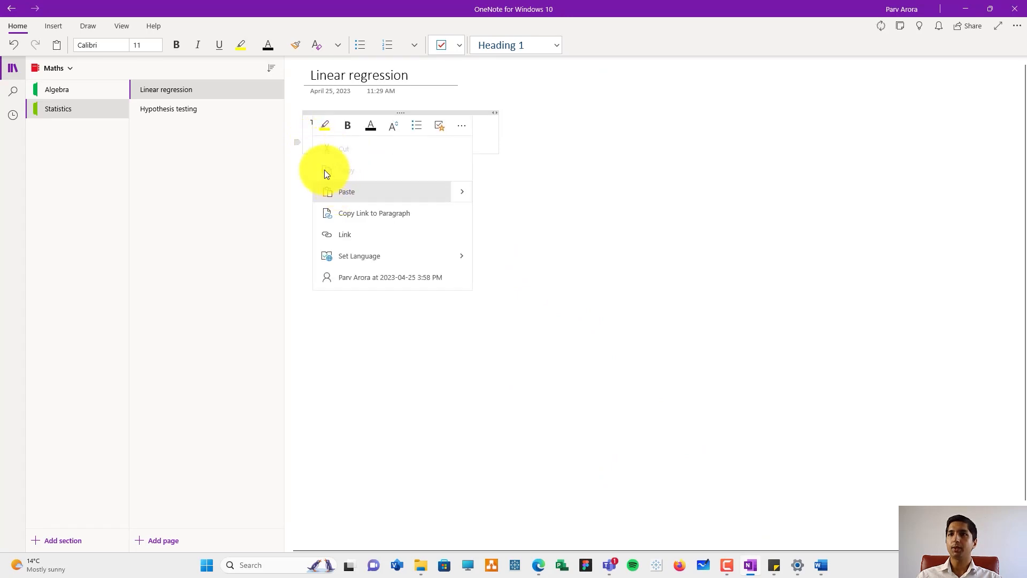
click(309, 150)
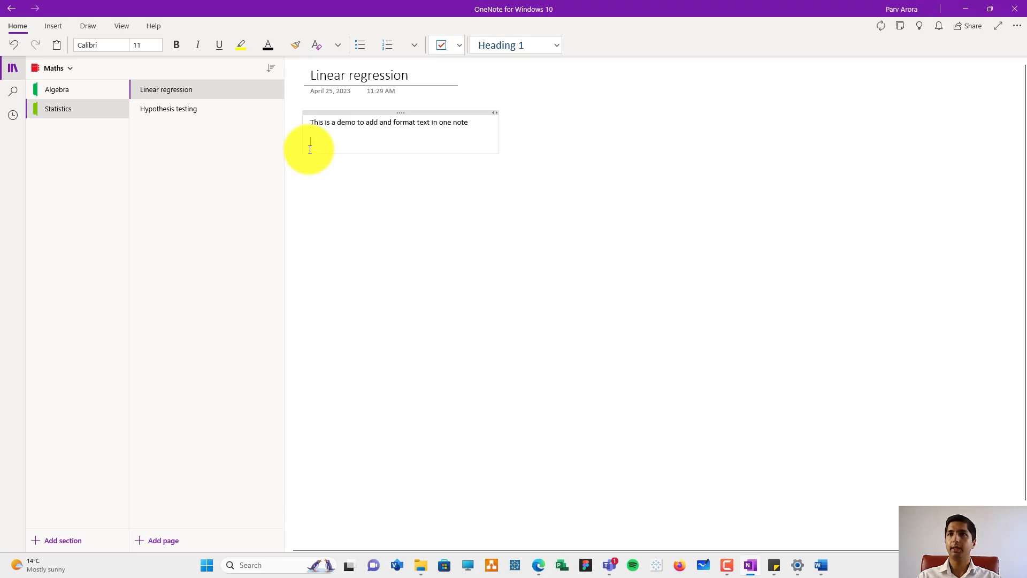
key(ctrl+v)
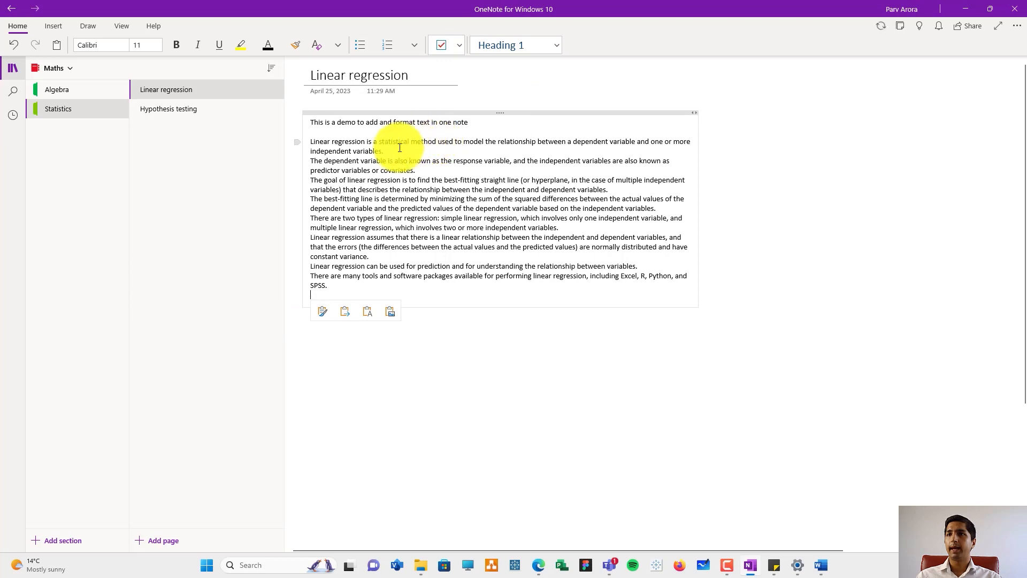
Make the first pasted paragraph, "Linear regression is a statistical method...", bold and underlined
drag(388, 151, 307, 142)
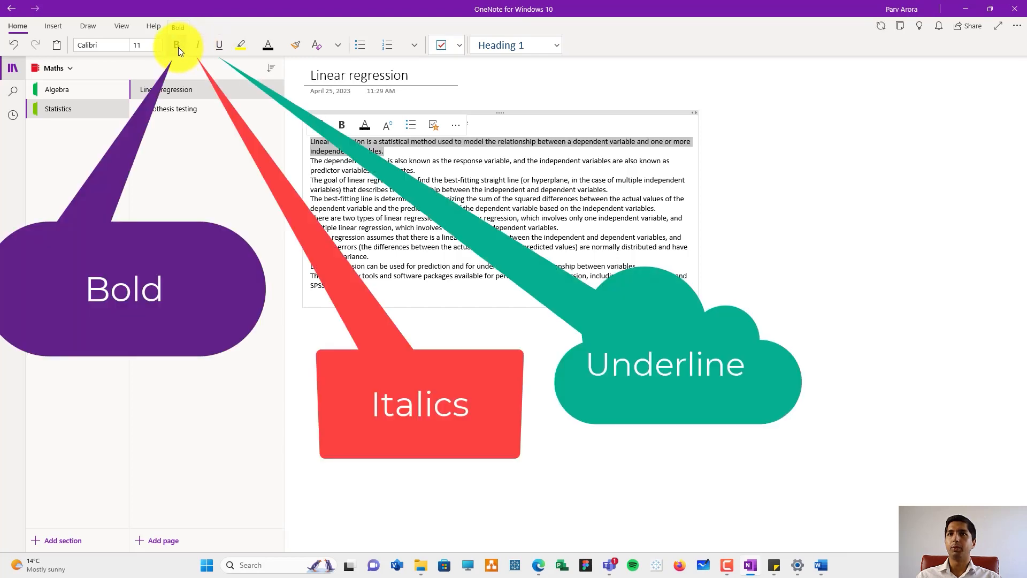
click(174, 48)
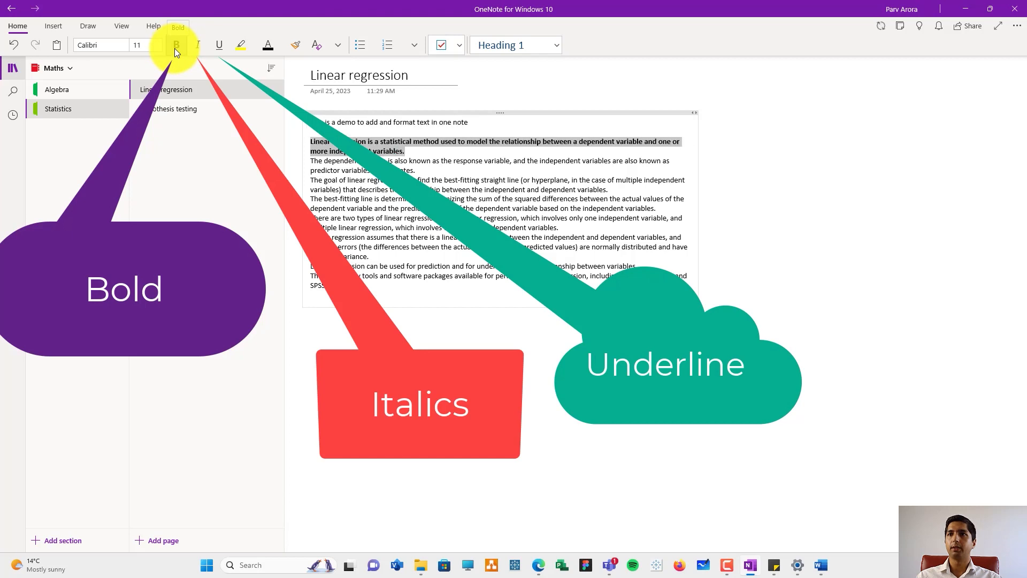
click(370, 144)
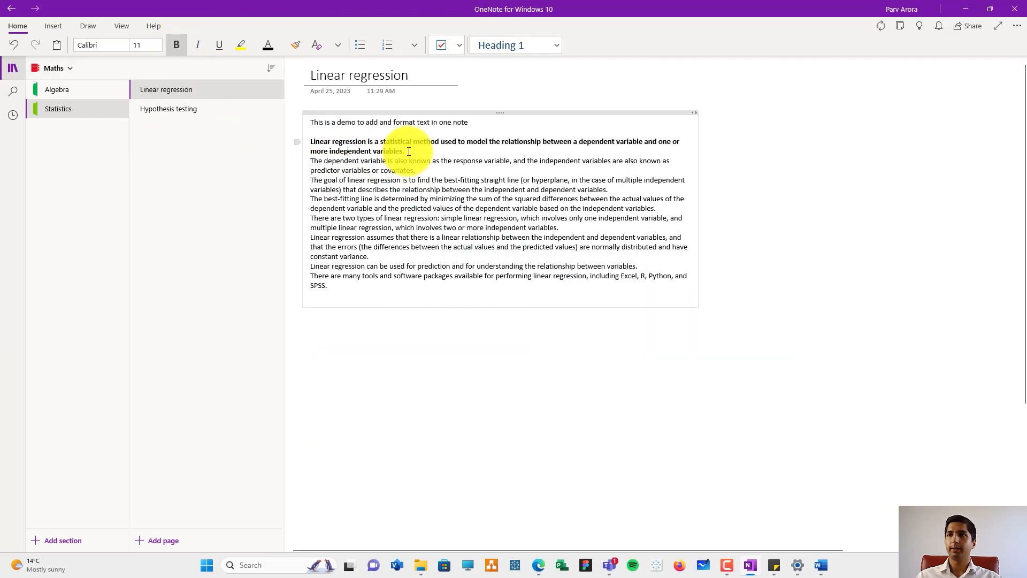
drag(409, 152, 309, 142)
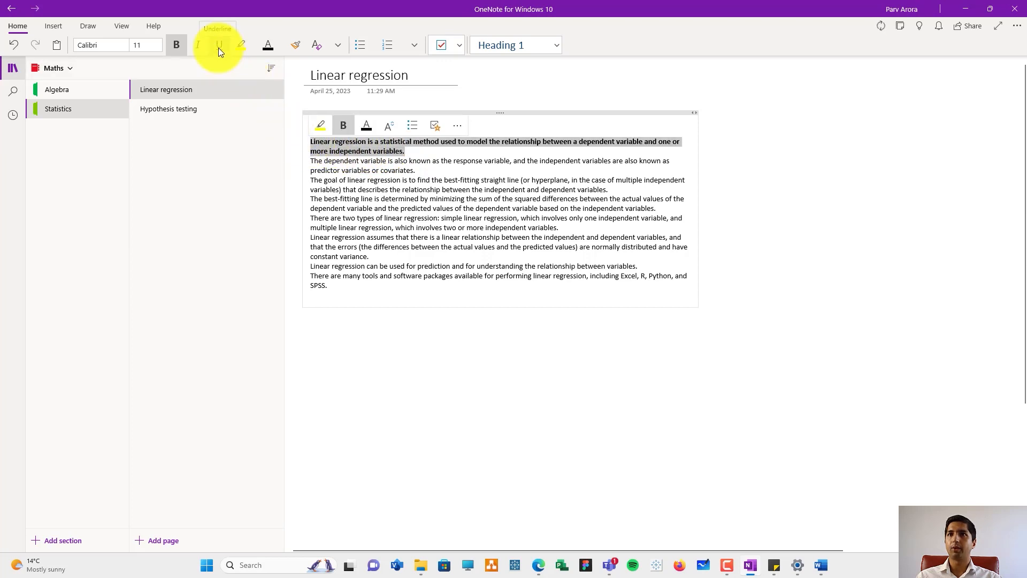
click(218, 47)
click(345, 180)
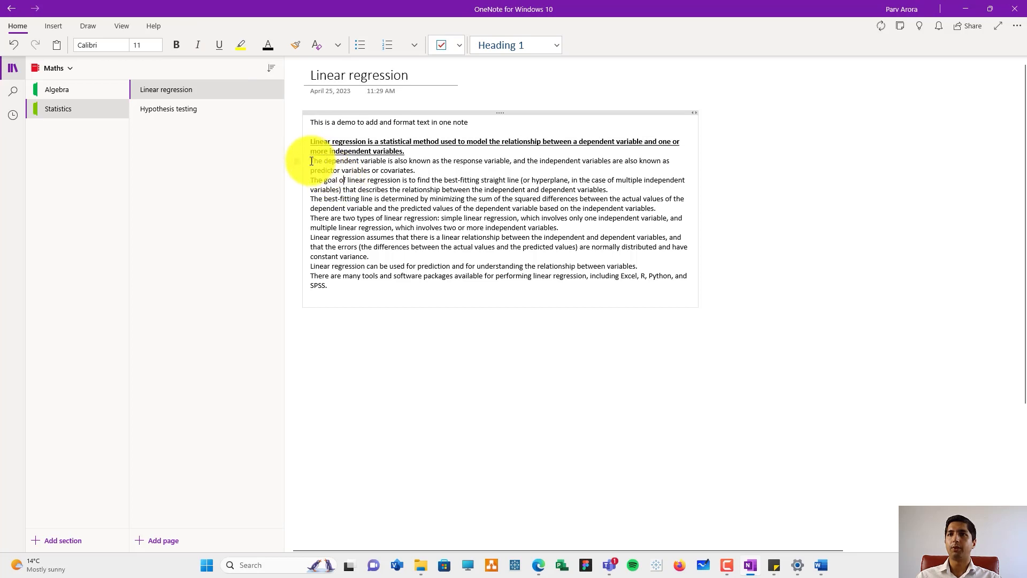
Change the font of the paragraphs from "The dependent variable" through "SPSS." to Bahnschrift Light
drag(312, 161, 342, 288)
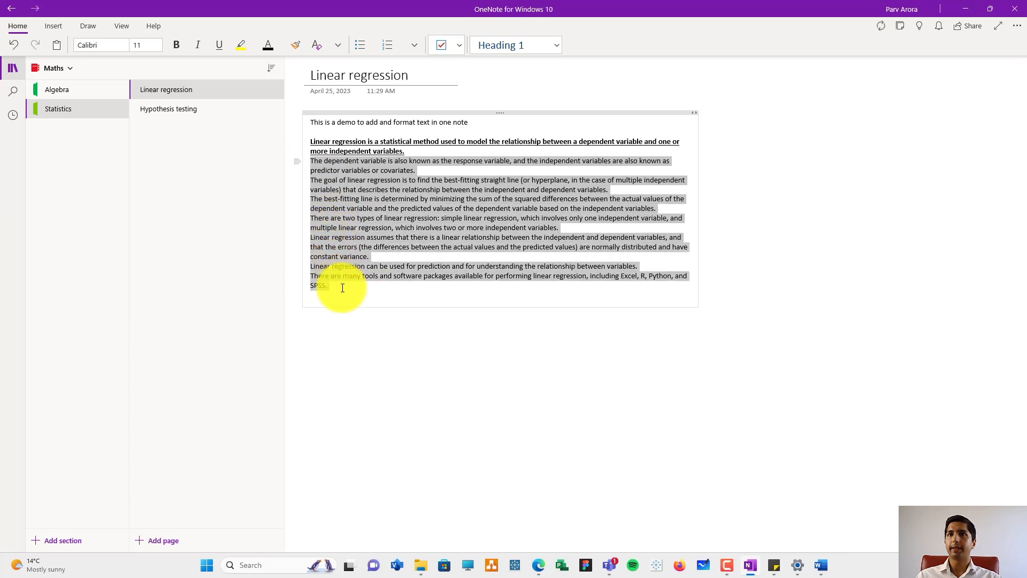
click(126, 45)
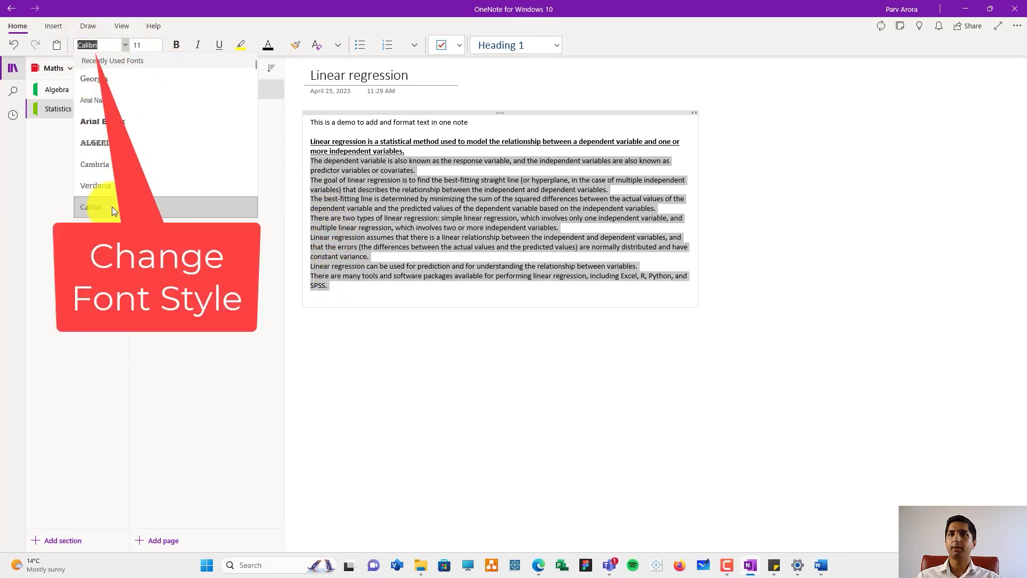
scroll(112, 207, down, 3)
scroll(112, 211, down, 2)
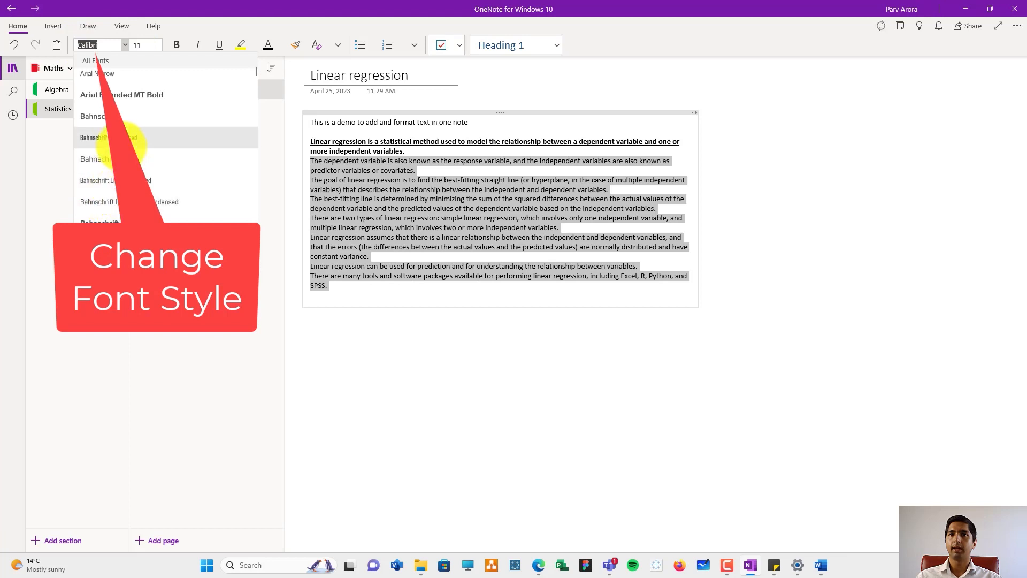
click(121, 163)
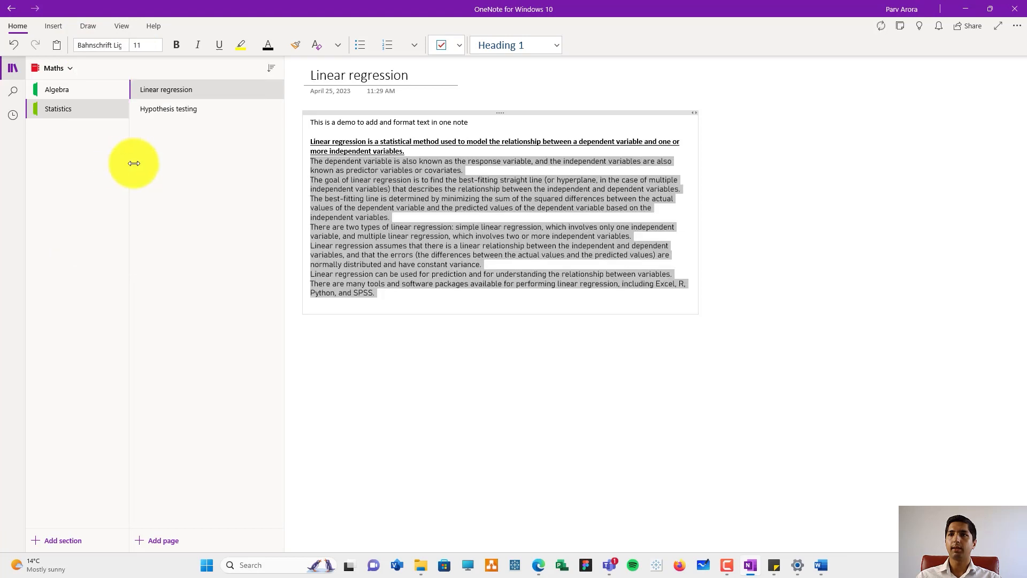
click(361, 225)
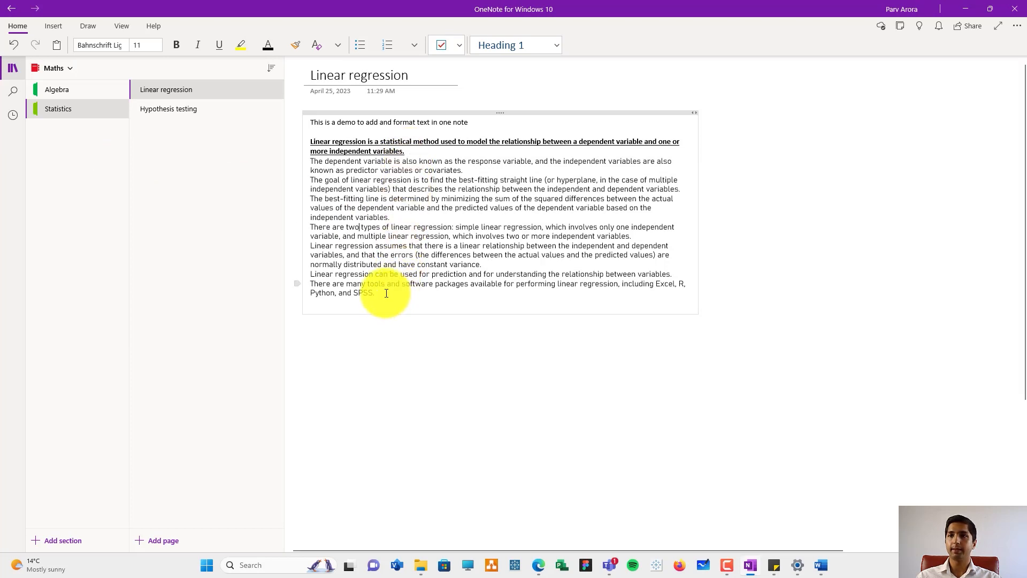
Set the font size of all pasted paragraphs to 18 and widen the note container slightly
drag(390, 294, 292, 139)
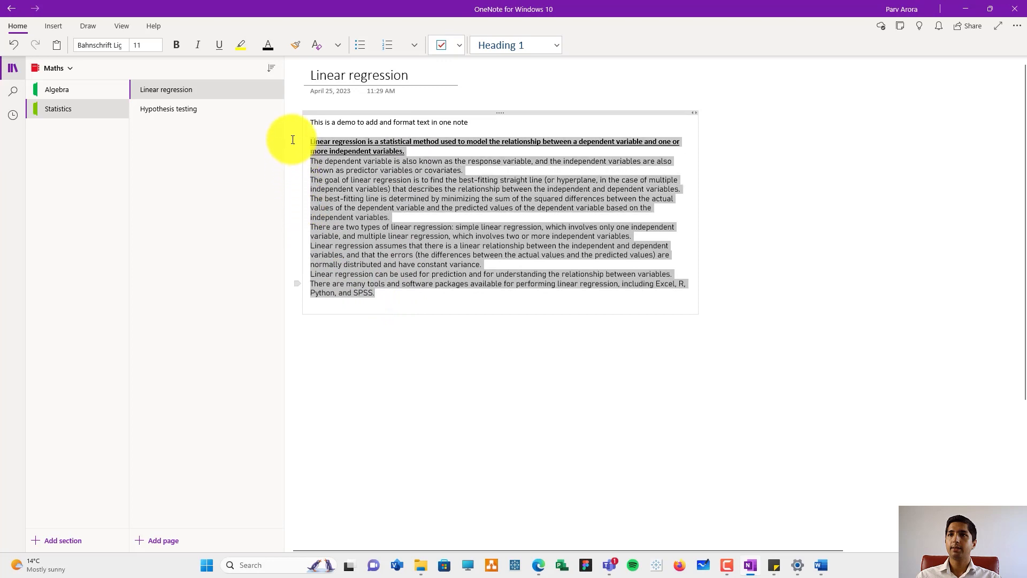
click(158, 45)
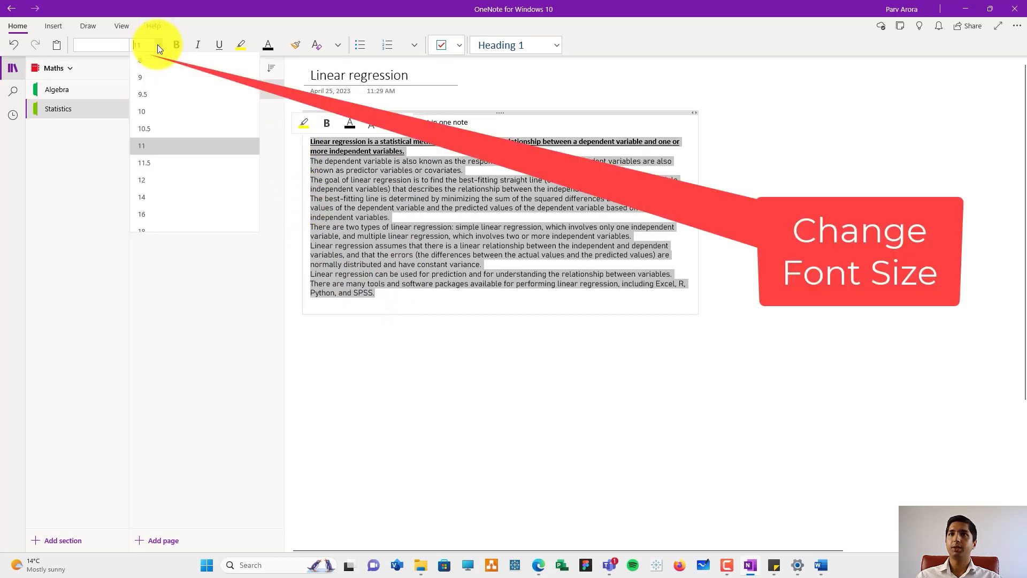
scroll(155, 180, down, 1)
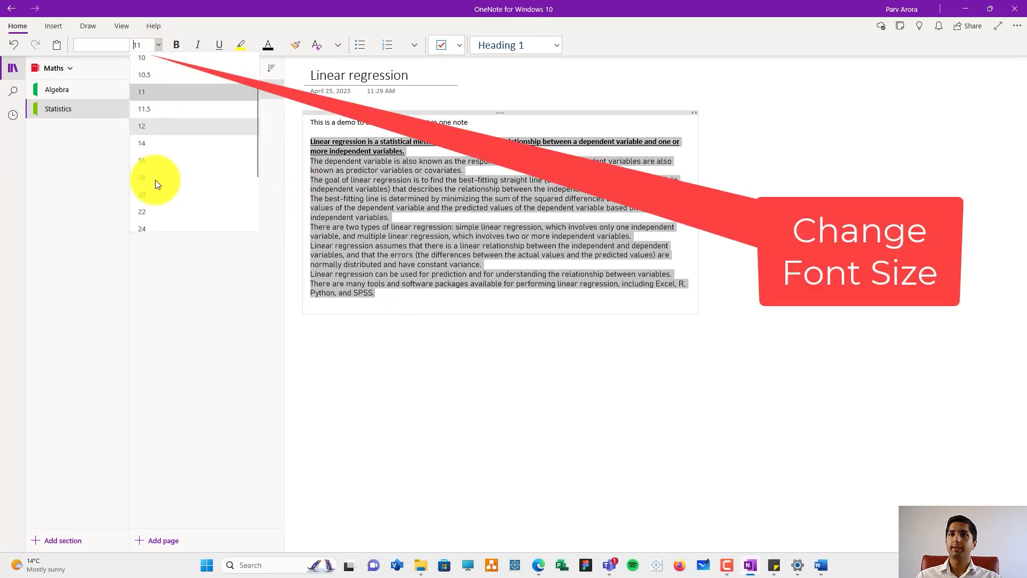
click(152, 180)
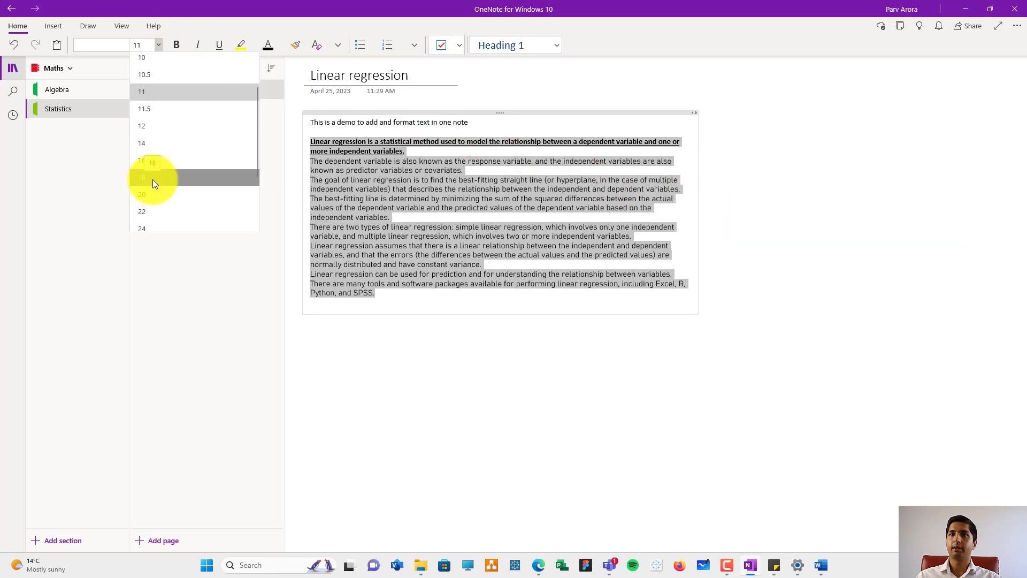
click(384, 261)
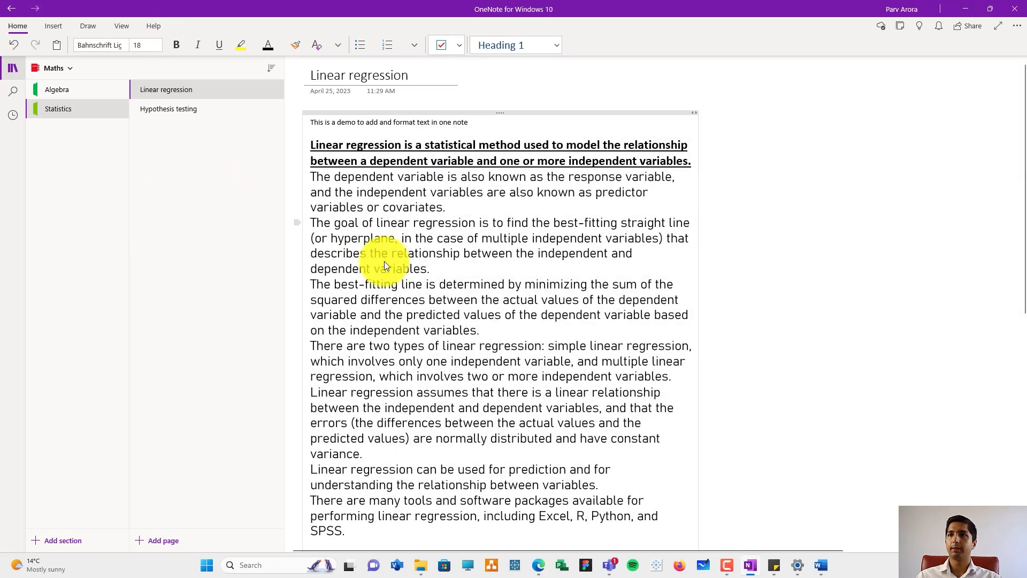
drag(698, 265, 764, 264)
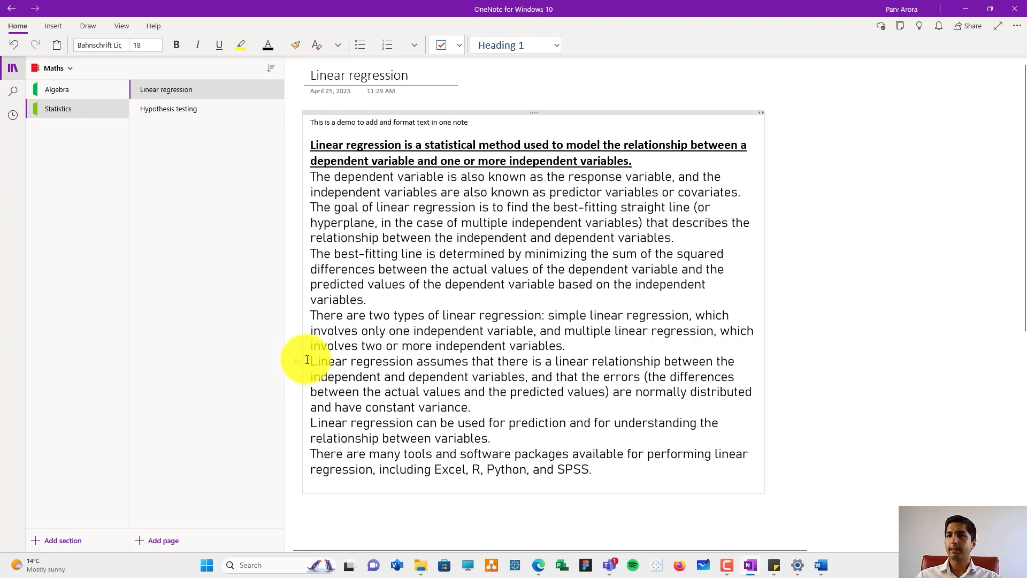
Italicize the paragraph beginning "Linear regression assumes that there is a linear relationship"
drag(309, 361, 489, 396)
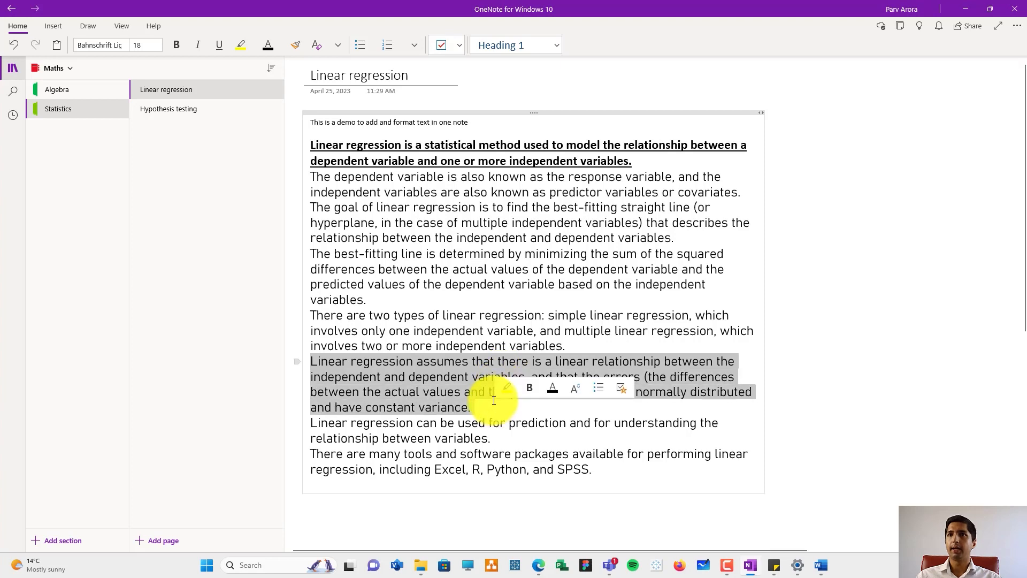
click(197, 46)
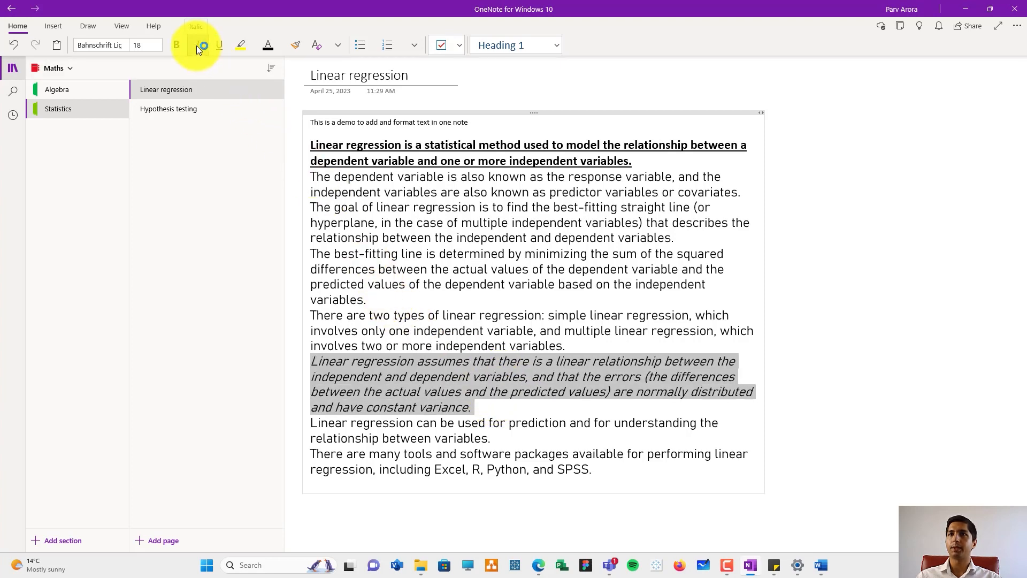
click(382, 407)
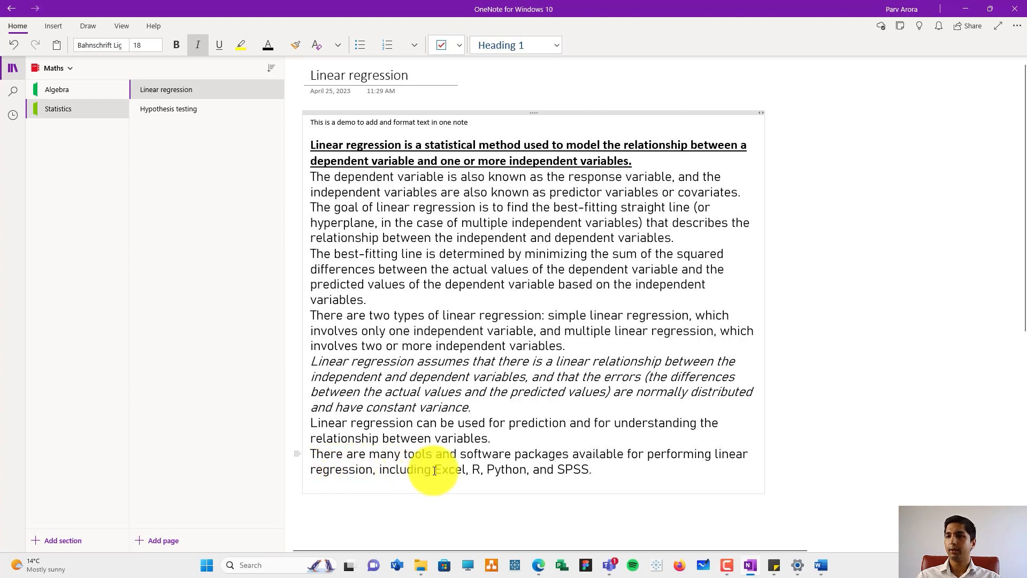
Highlight "Excel, R, Python, and SPSS." in the last paragraph in yellow and change its highlight color to red
drag(435, 471, 596, 471)
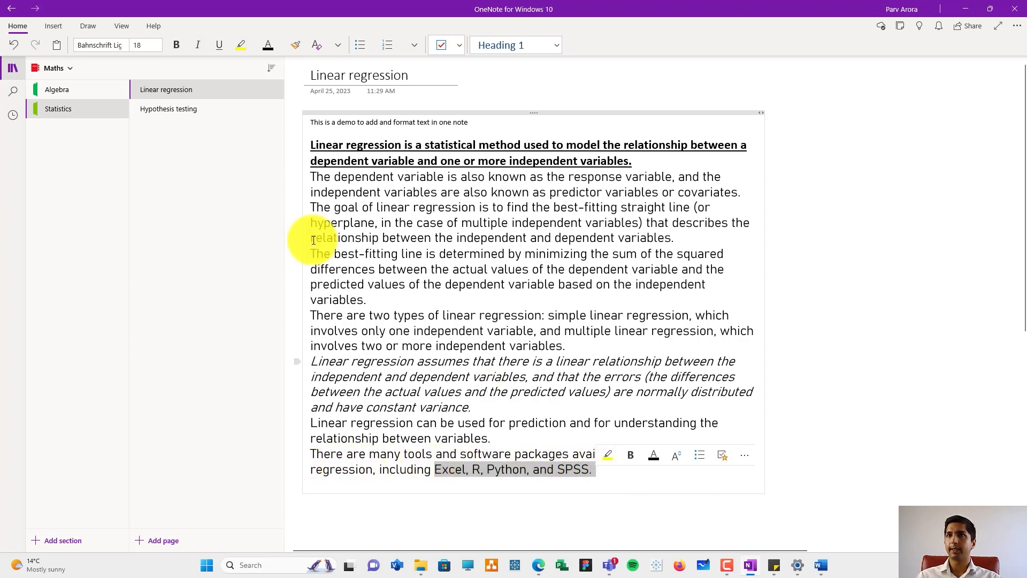
click(239, 49)
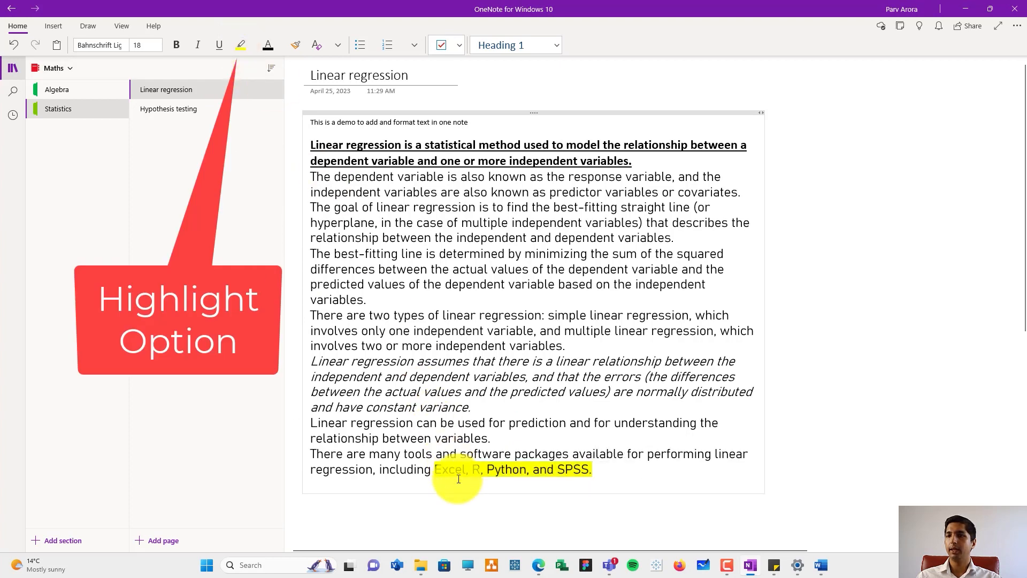
drag(437, 472, 593, 471)
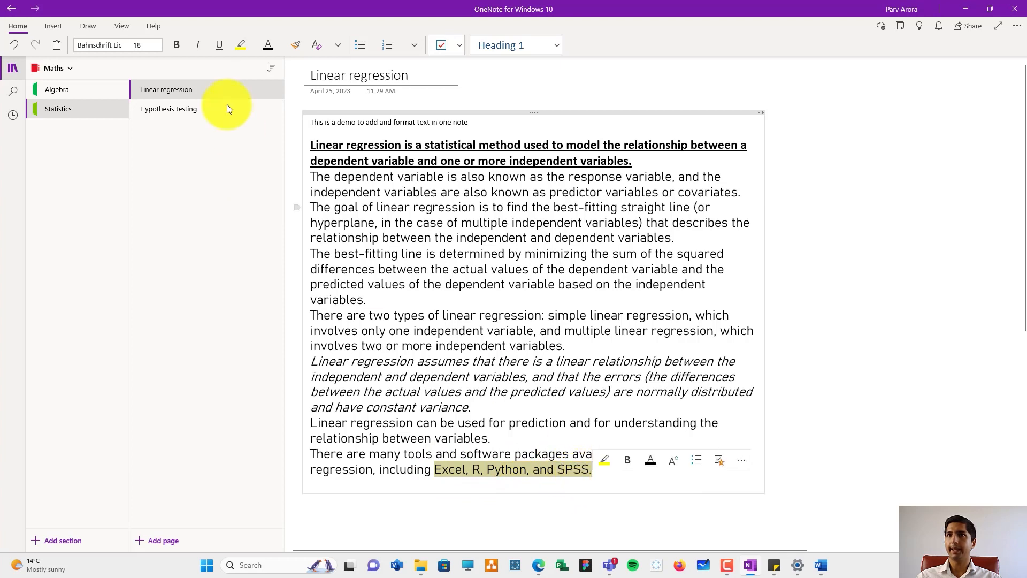
click(254, 45)
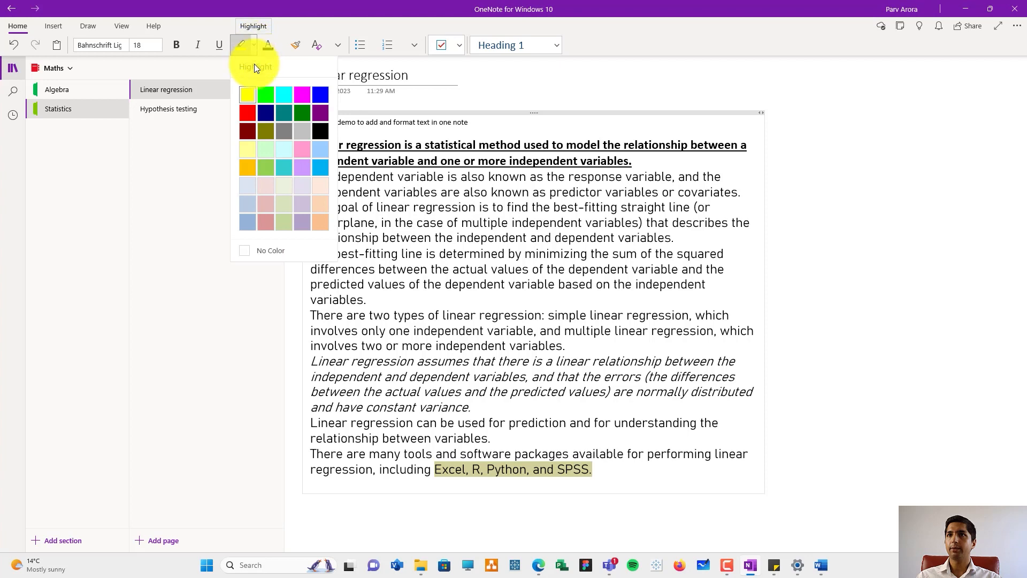
click(248, 114)
click(350, 372)
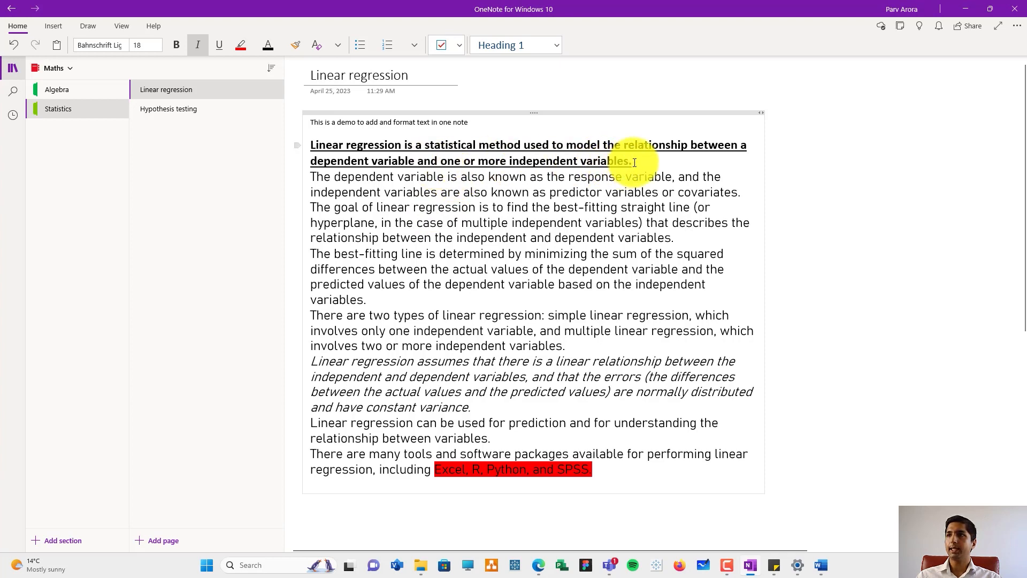
Try bold and underline on the paragraph beginning "The best-fitting line is determined", and undo both changes
drag(635, 162, 303, 146)
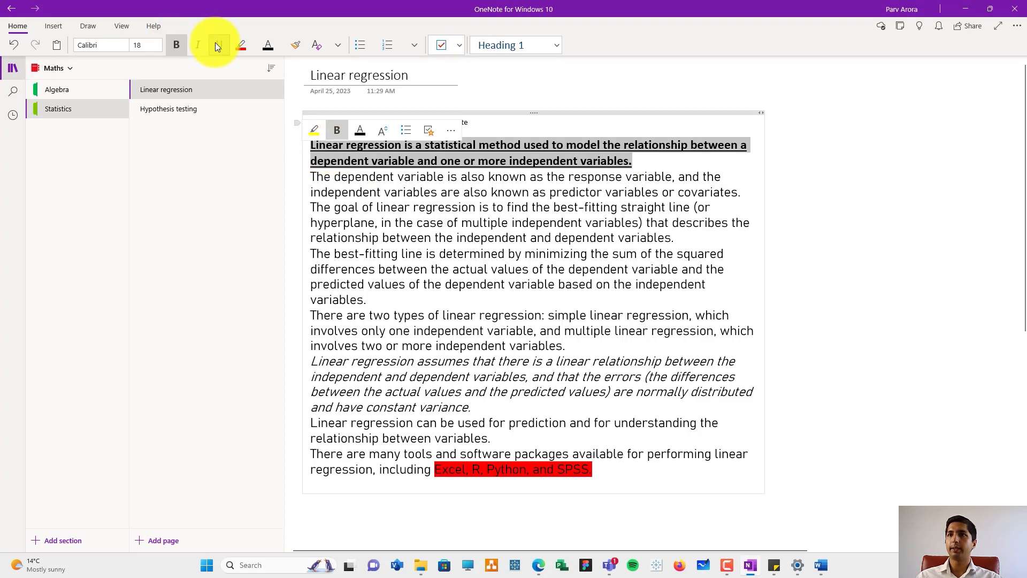
click(360, 223)
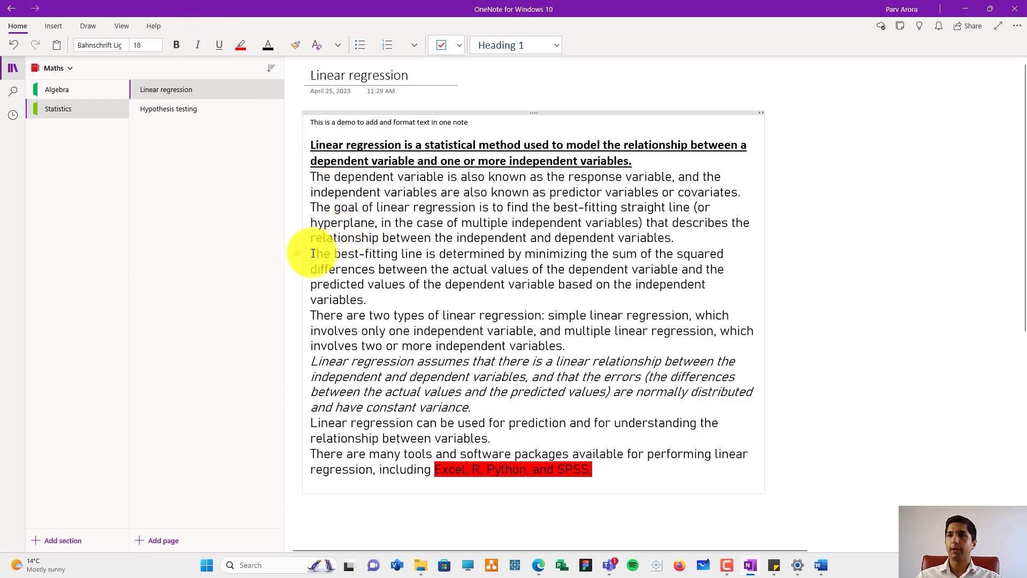
drag(314, 254, 372, 297)
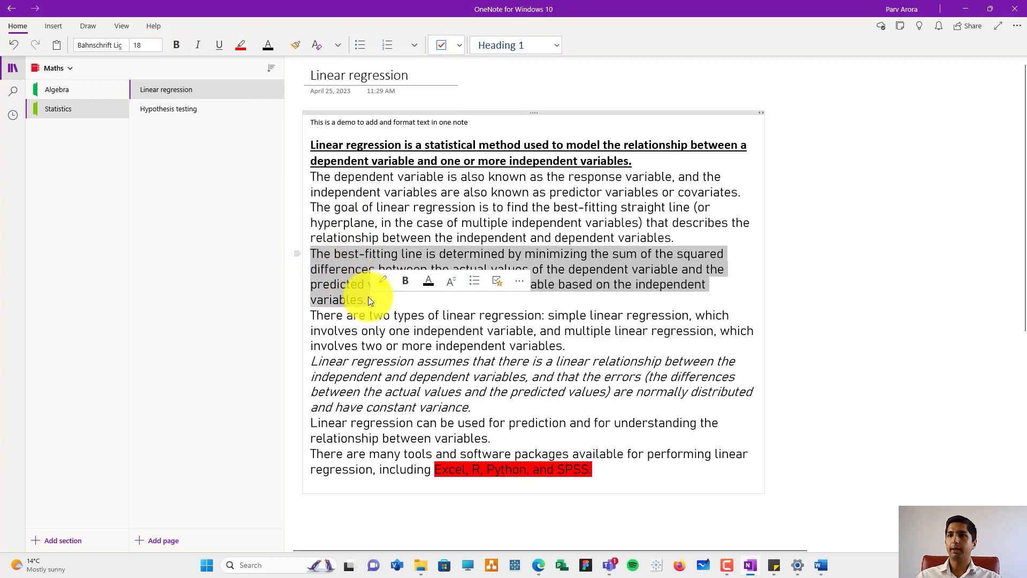
click(178, 46)
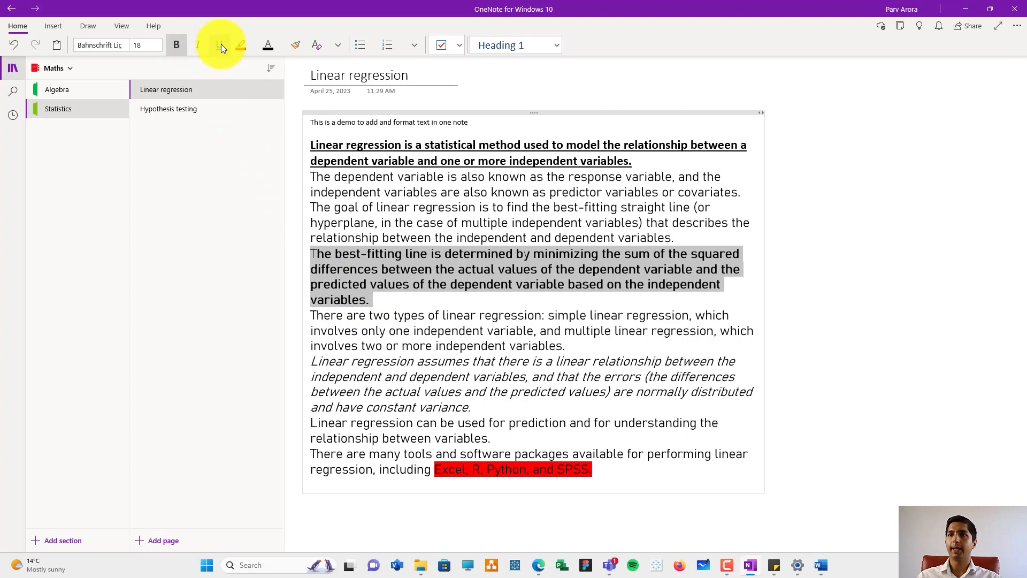
click(219, 45)
key(ctrl+z)
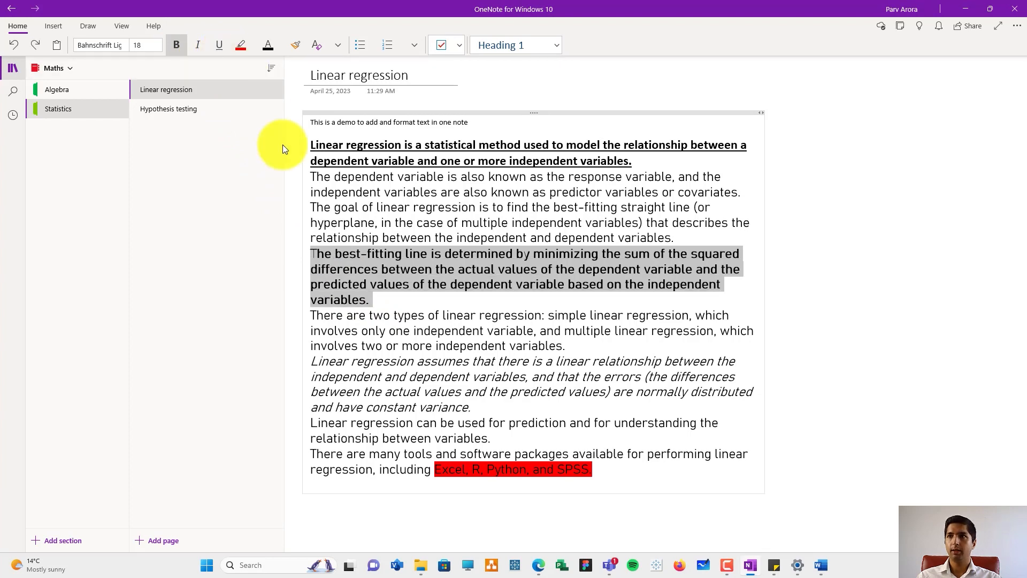
key(ctrl+z)
click(377, 214)
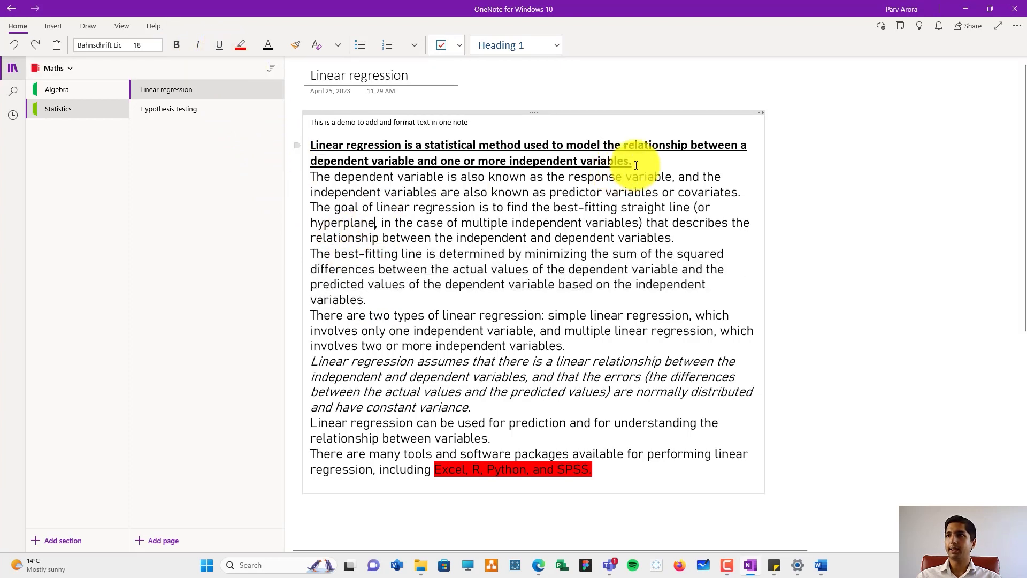
Copy the first bold, underlined paragraph's formatting onto the paragraph beginning "The best-fitting line is determined" with Format Painter
drag(631, 161, 309, 143)
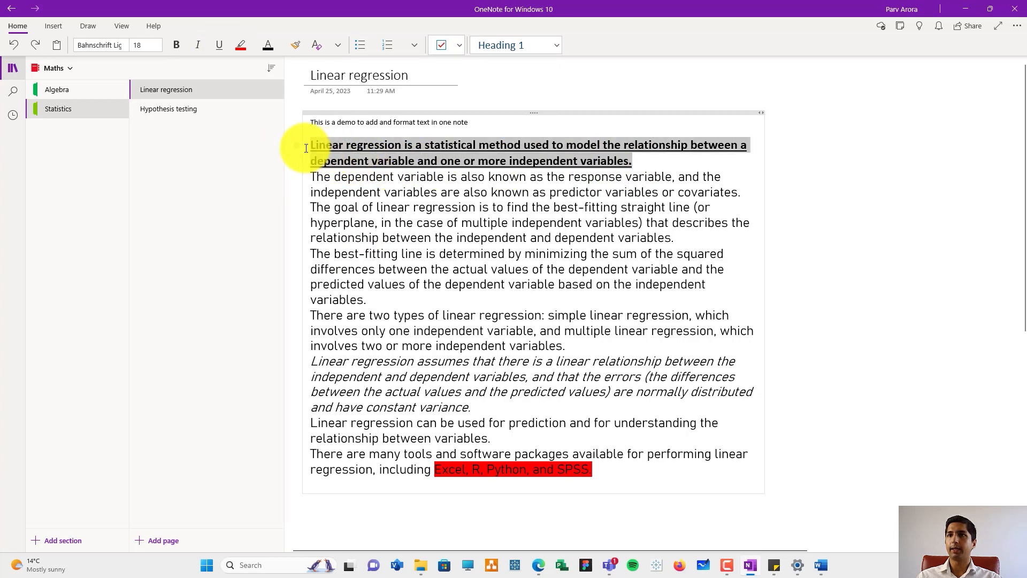
click(296, 49)
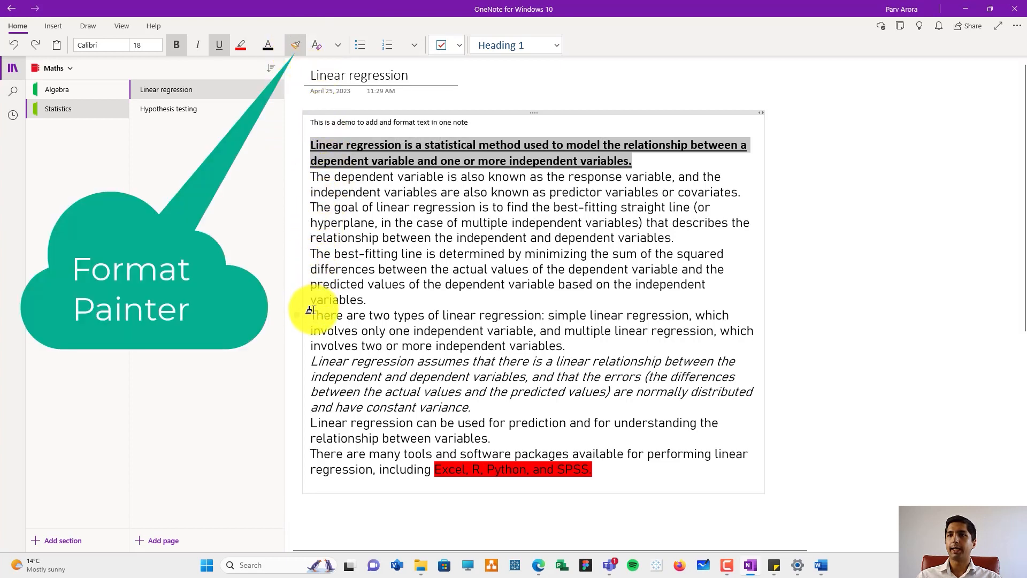
drag(310, 254, 366, 300)
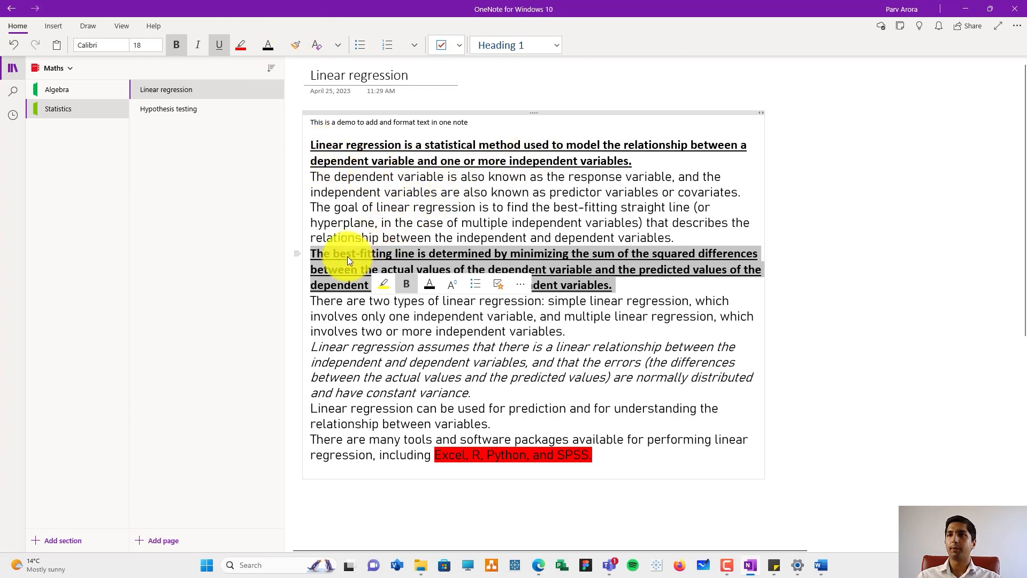
Clear all formatting from the paragraph beginning "The best-fitting line is determined by minimizing"
click(349, 228)
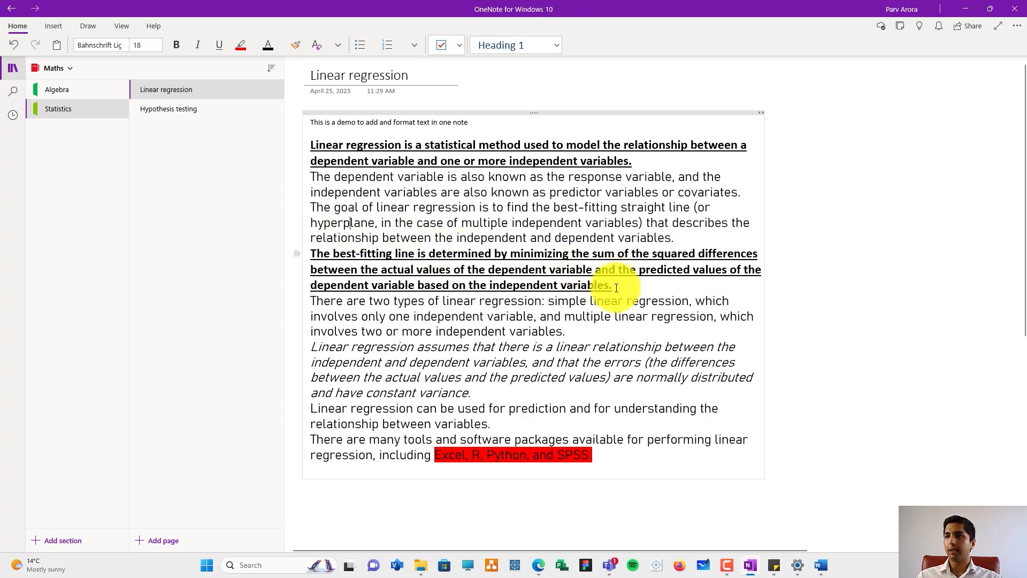
drag(617, 288, 295, 256)
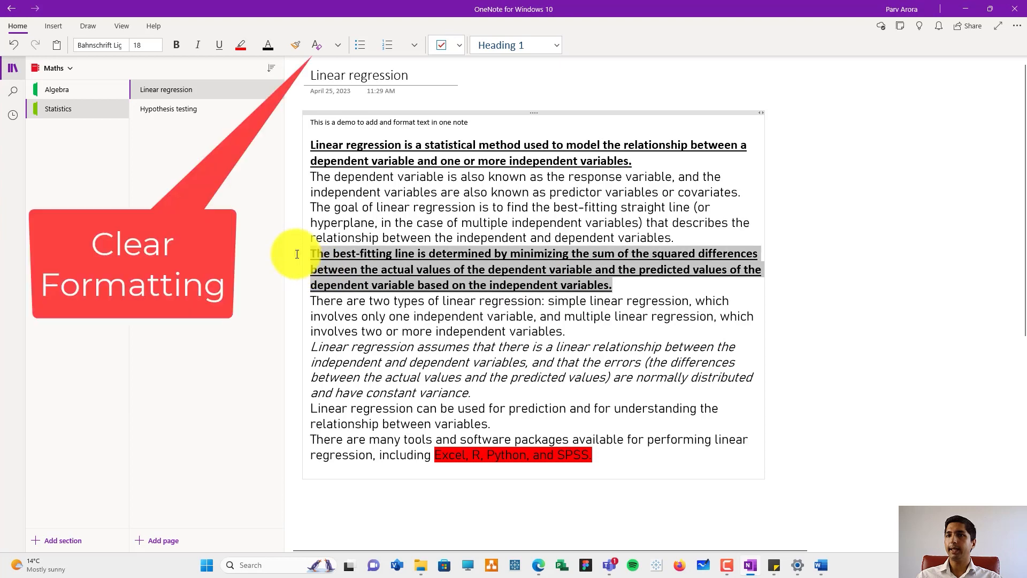
click(315, 46)
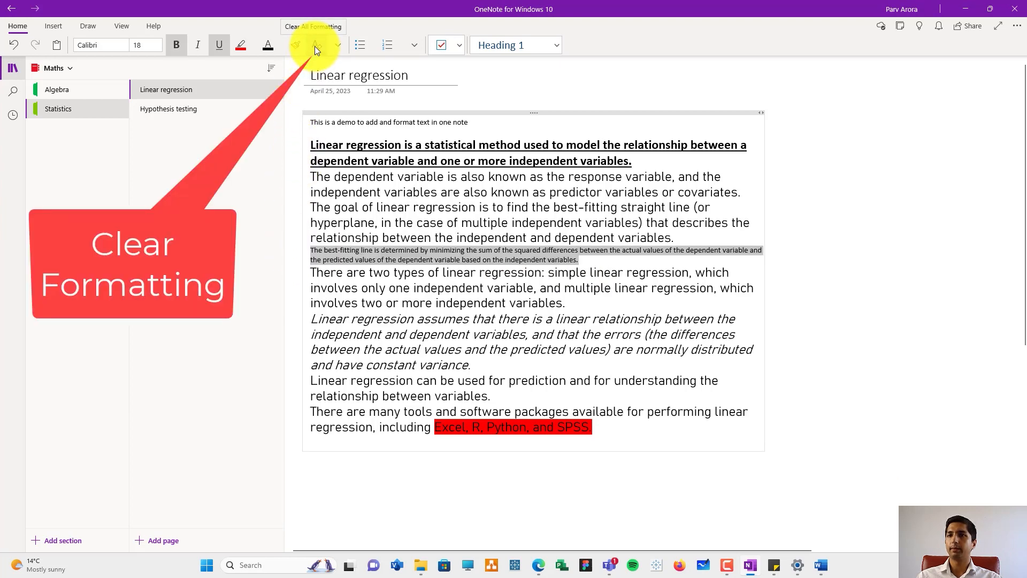